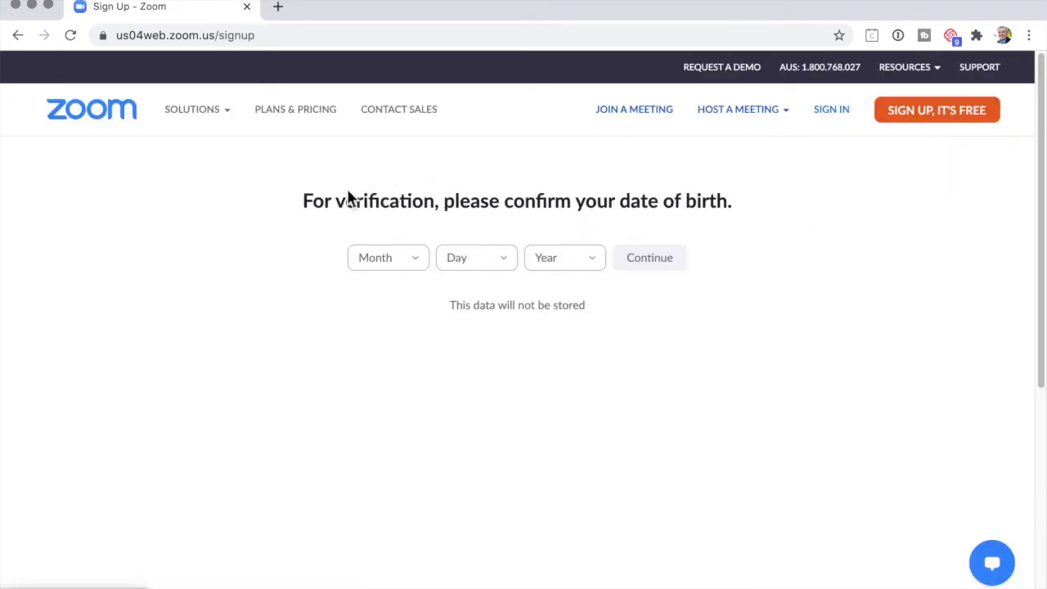
- Open the day dropdown on the date-of-birth verification page
{"action": "left_click", "coordinate": [492, 258]}
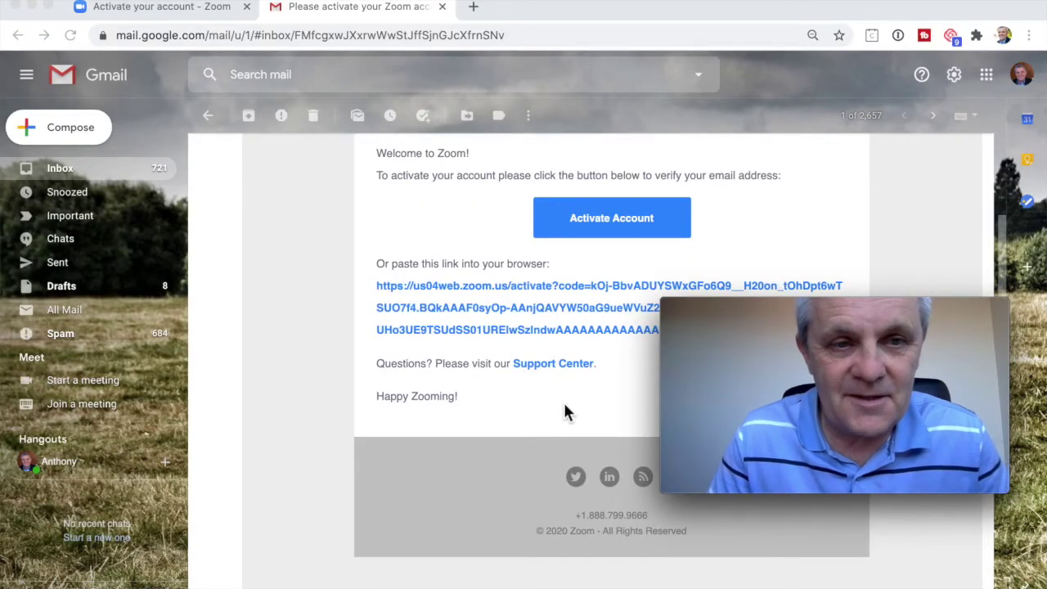
- Use the Activate Account button in Zoom's activation email
{"action": "left_click", "coordinate": [614, 219]}
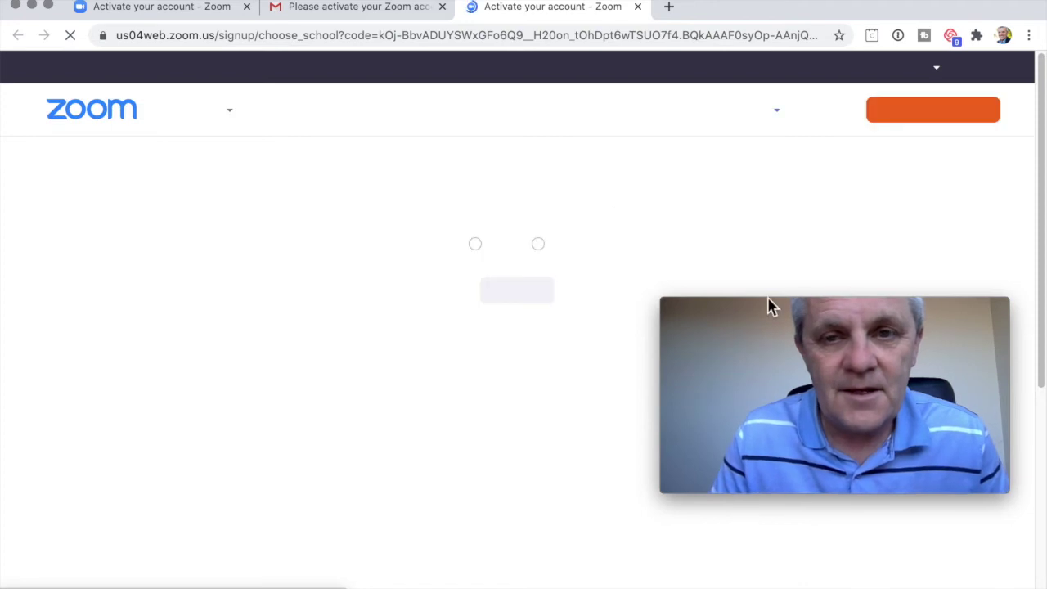
- Answer No to signing up on behalf of a school and continue
{"action": "mouse_move", "coordinate": [785, 323]}
{"action": "mouse_move", "coordinate": [792, 318]}
{"action": "left_mouse_down"}
{"action": "mouse_move", "coordinate": [140, 140]}
{"action": "mouse_move", "coordinate": [136, 304]}
{"action": "mouse_move", "coordinate": [160, 274]}
{"action": "left_mouse_up"}
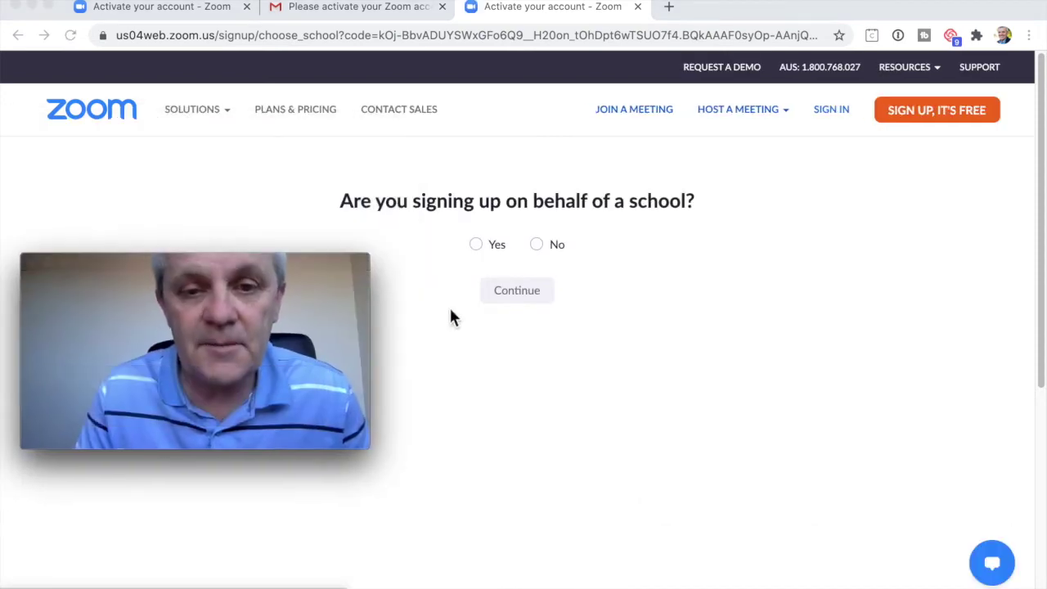
{"action": "left_click", "coordinate": [540, 247]}
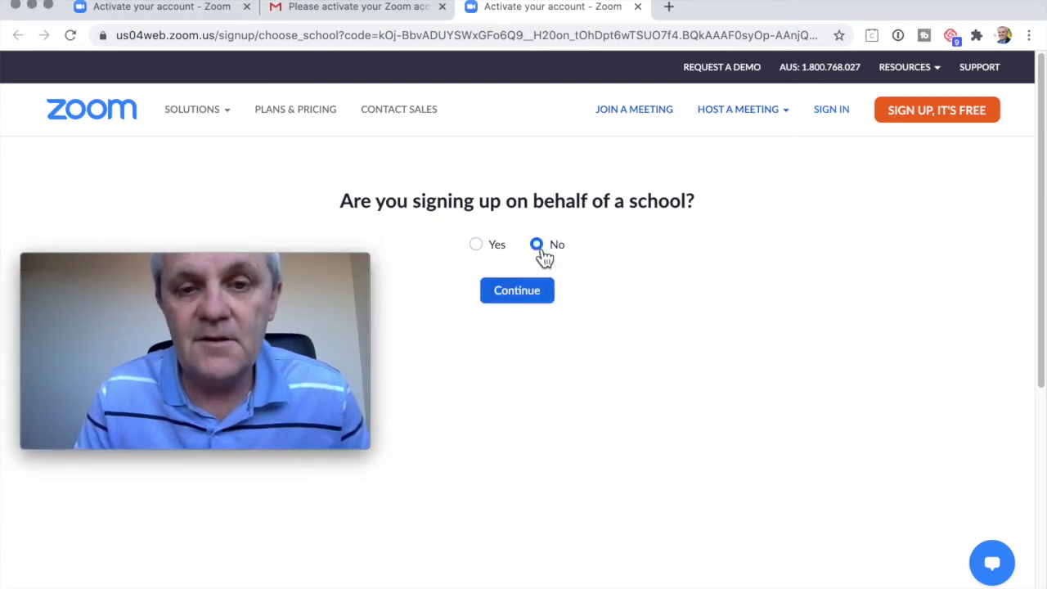
{"action": "left_click", "coordinate": [533, 305]}
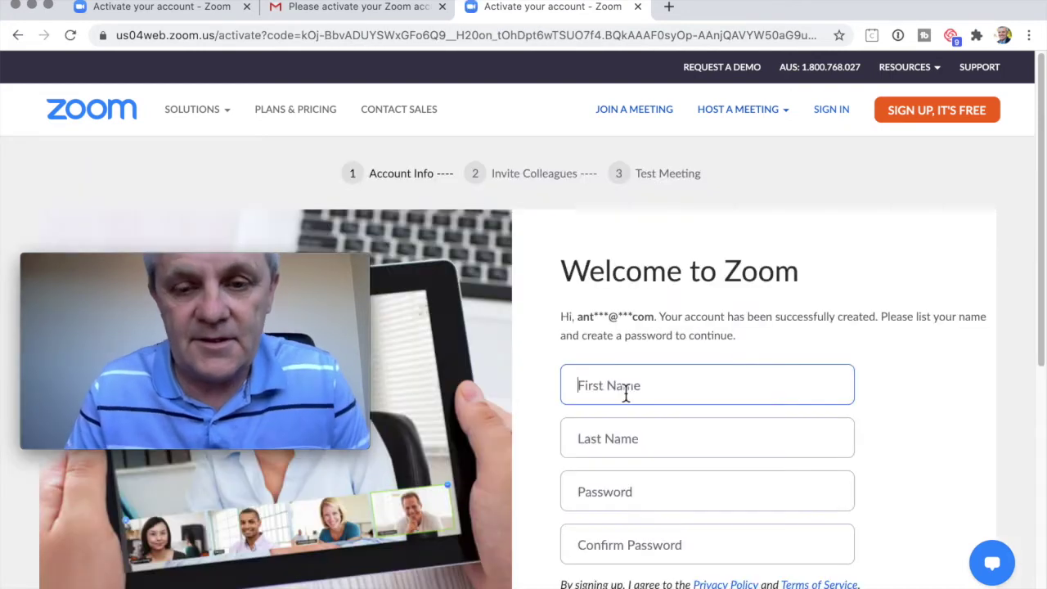
- Fill in the user's first and last name, correcting the first name's capitalisation
{"action": "type", "text": "anthony"}
{"action": "key", "text": "BackSpace"}
{"action": "key", "text": "BackSpace"}
{"action": "key", "text": "BackSpace"}
{"action": "type", "text": "Anthony"}
{"action": "key", "text": "Tab"}
{"action": "type", "text": "English"}
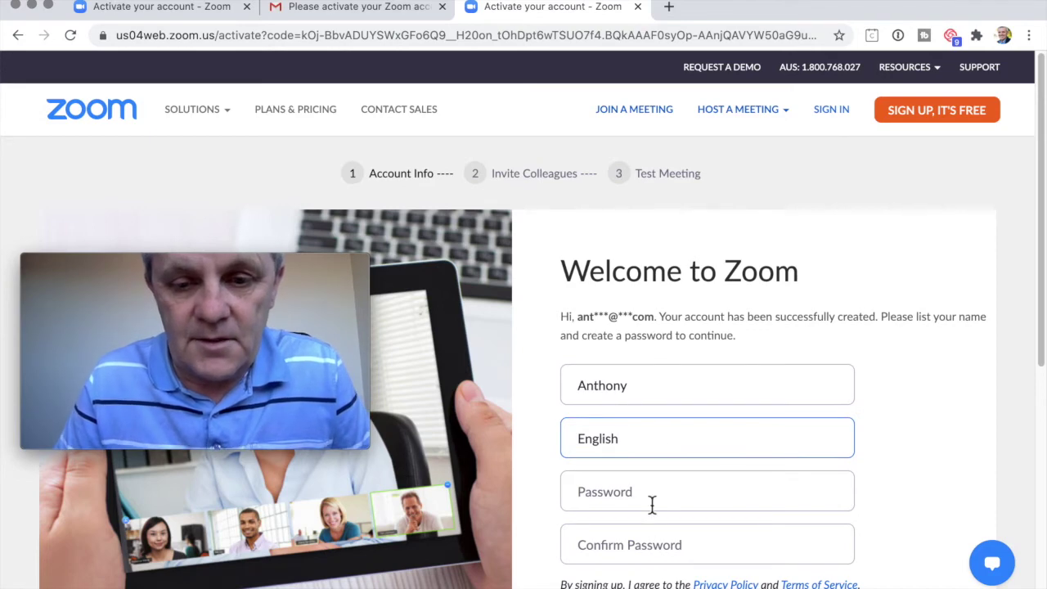
- Enter and confirm the account password, then submit the activation form
{"action": "scroll", "coordinate": [652, 502], "scroll_direction": "down", "scroll_amount": 2}
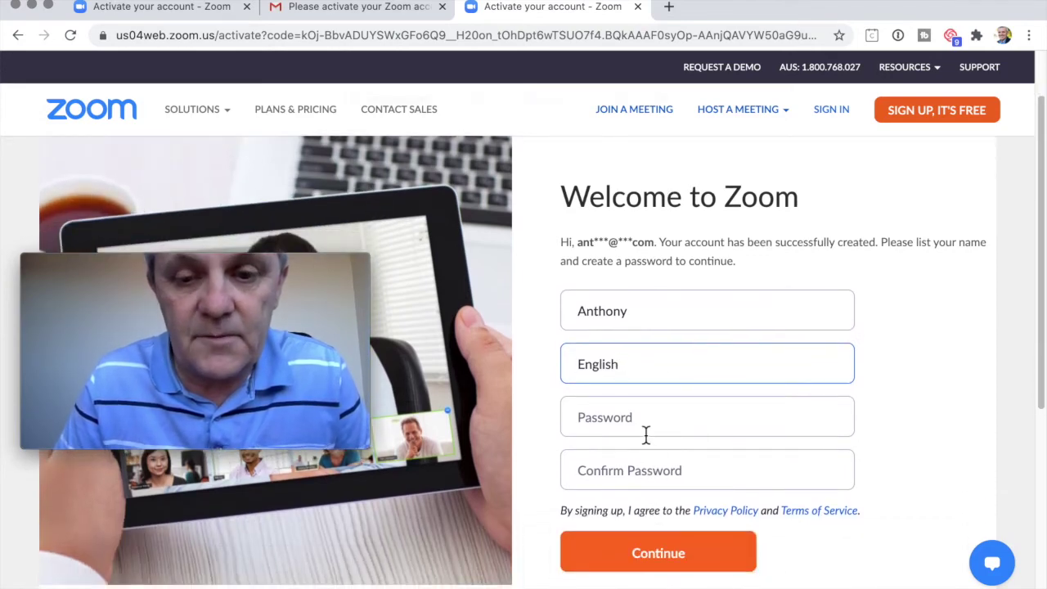
{"action": "left_click", "coordinate": [638, 414]}
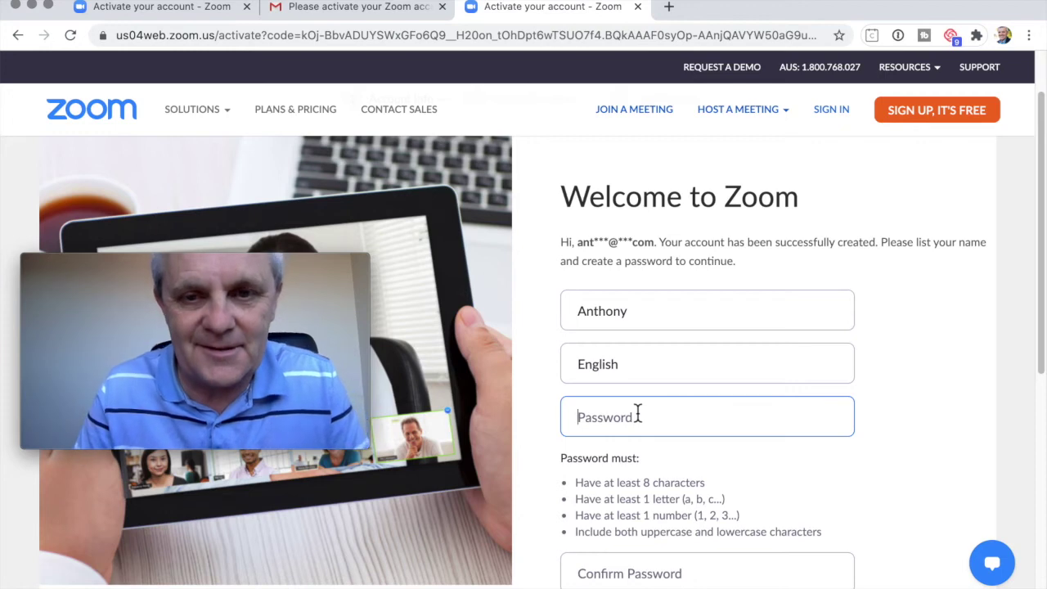
{"action": "type", "text": "*************"}
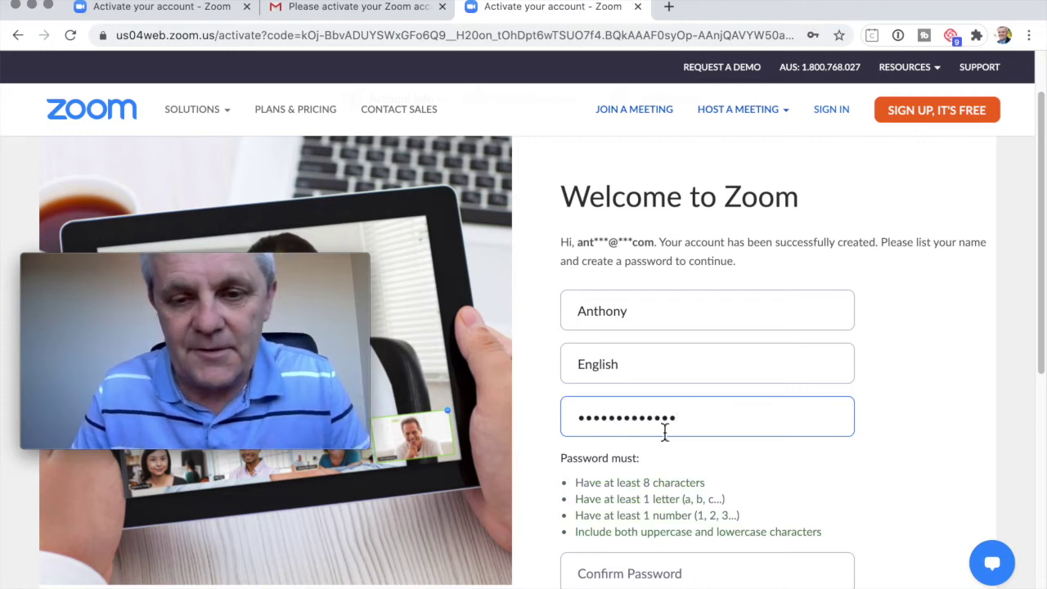
{"action": "scroll", "coordinate": [894, 456], "scroll_direction": "down", "scroll_amount": 2}
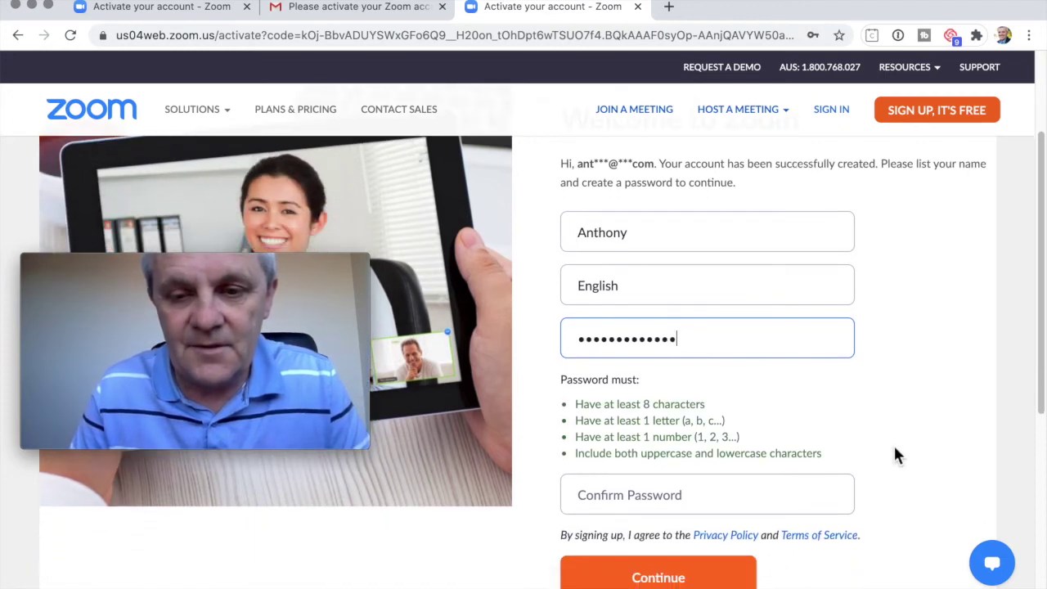
{"action": "left_click", "coordinate": [734, 495]}
{"action": "type", "text": "*************"}
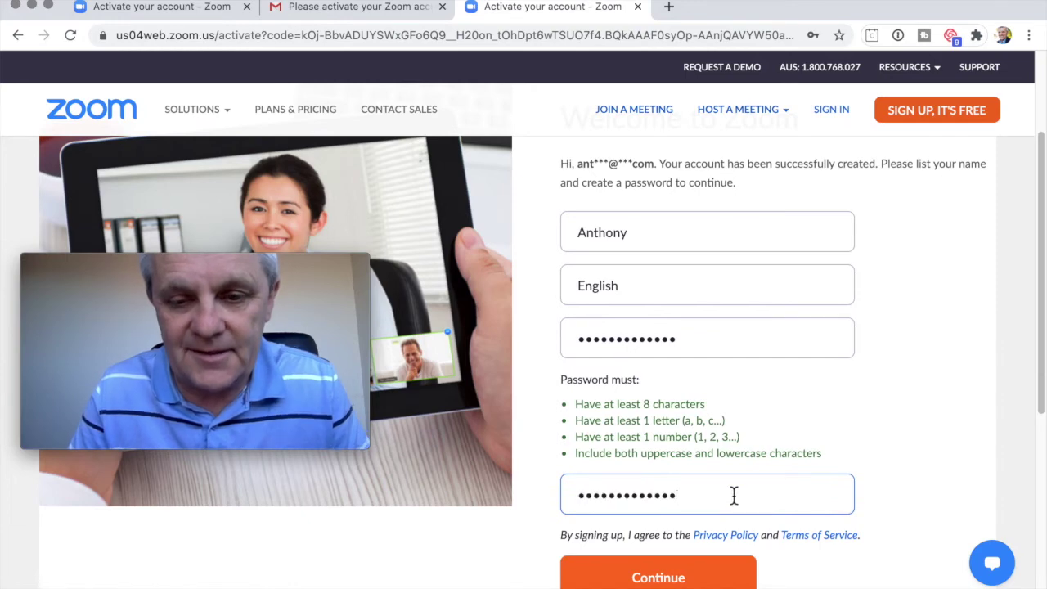
{"action": "left_click", "coordinate": [674, 579]}
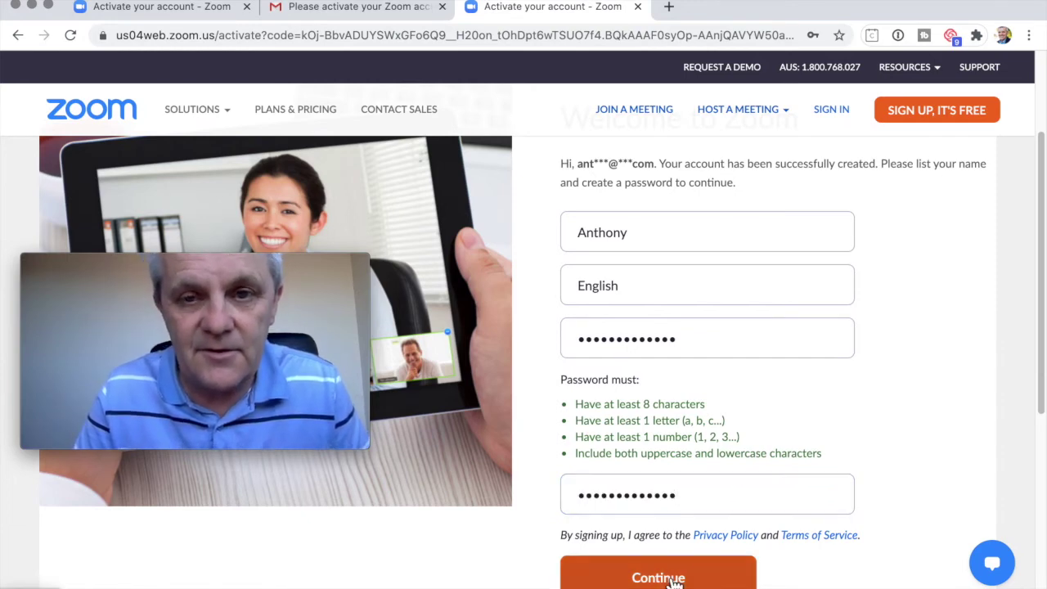
{"action": "scroll", "coordinate": [900, 381], "scroll_direction": "down", "scroll_amount": 1}
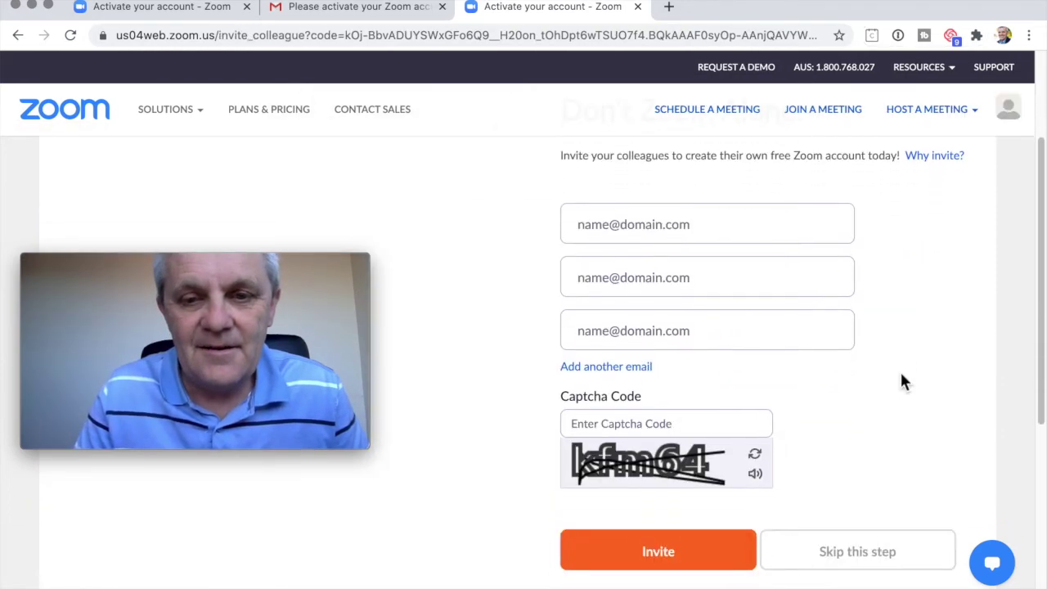
- Skip the invite-colleagues step without inviting anyone
{"action": "scroll", "coordinate": [903, 379], "scroll_direction": "up", "scroll_amount": 4}
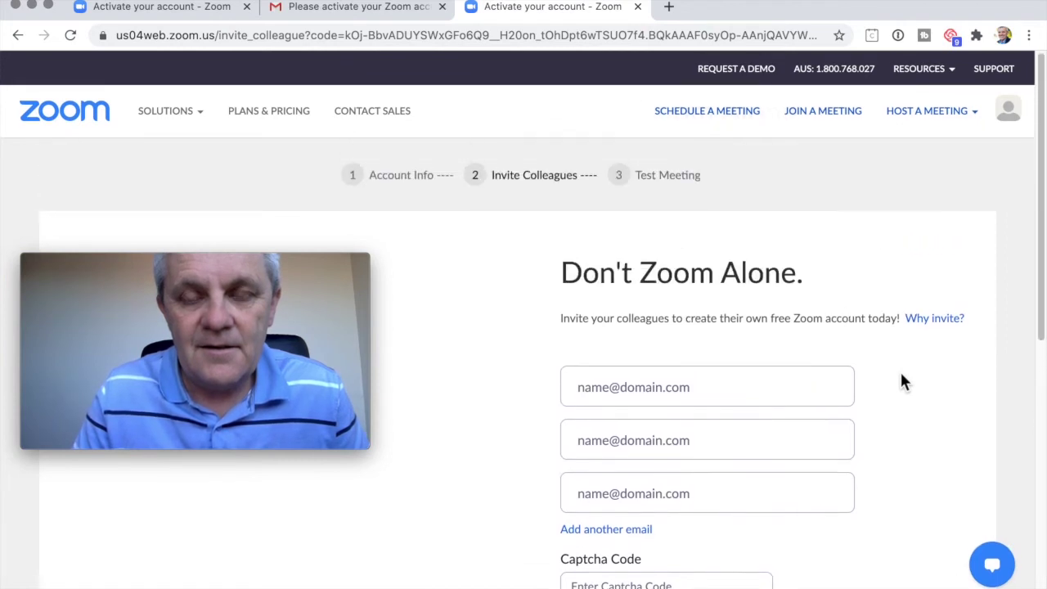
{"action": "scroll", "coordinate": [900, 375], "scroll_direction": "down", "scroll_amount": 3}
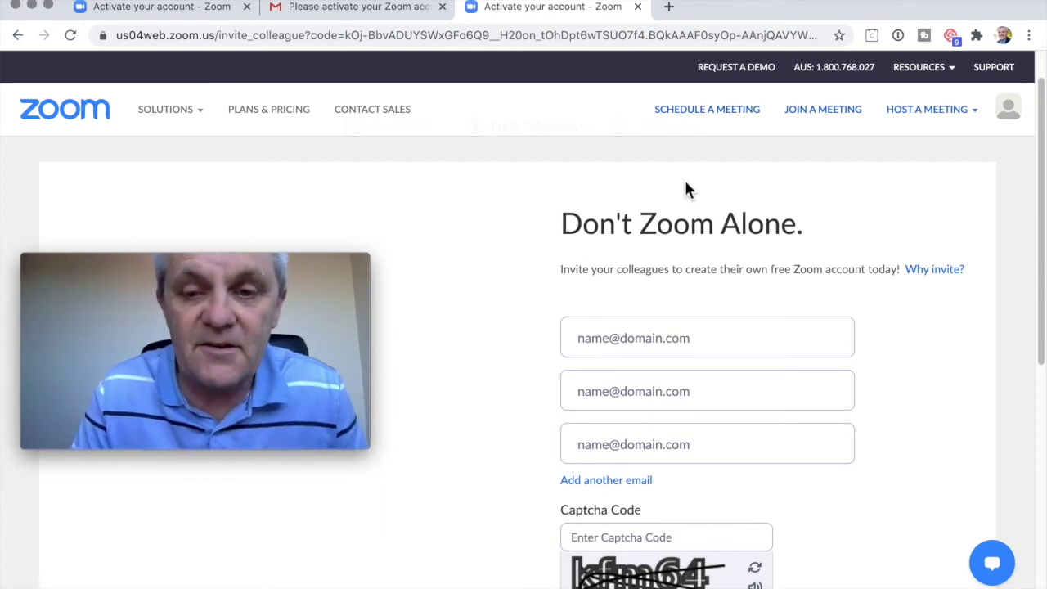
{"action": "scroll", "coordinate": [684, 186], "scroll_direction": "down", "scroll_amount": 5}
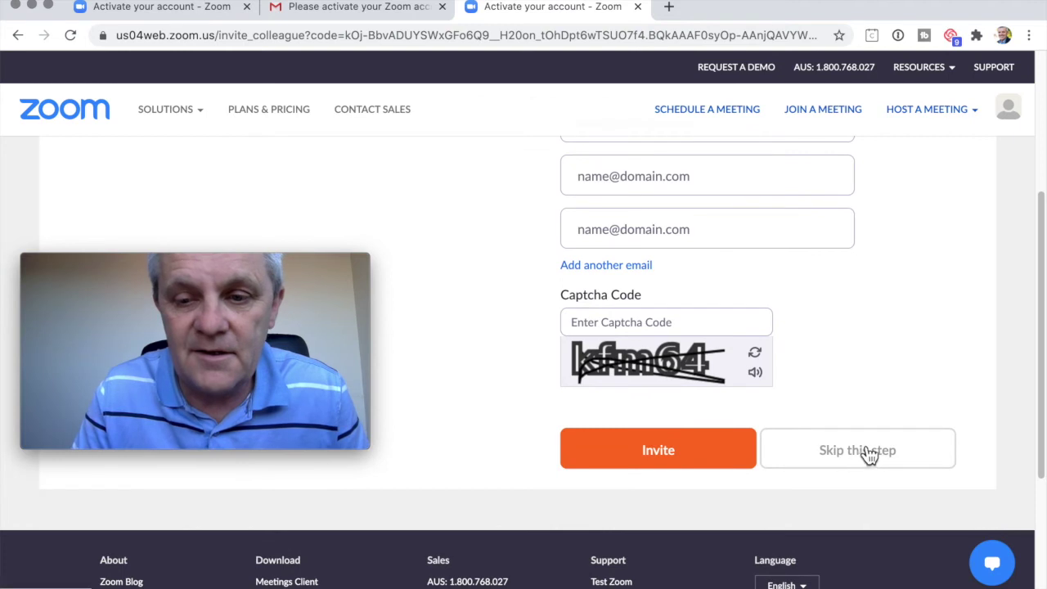
{"action": "left_click", "coordinate": [875, 457]}
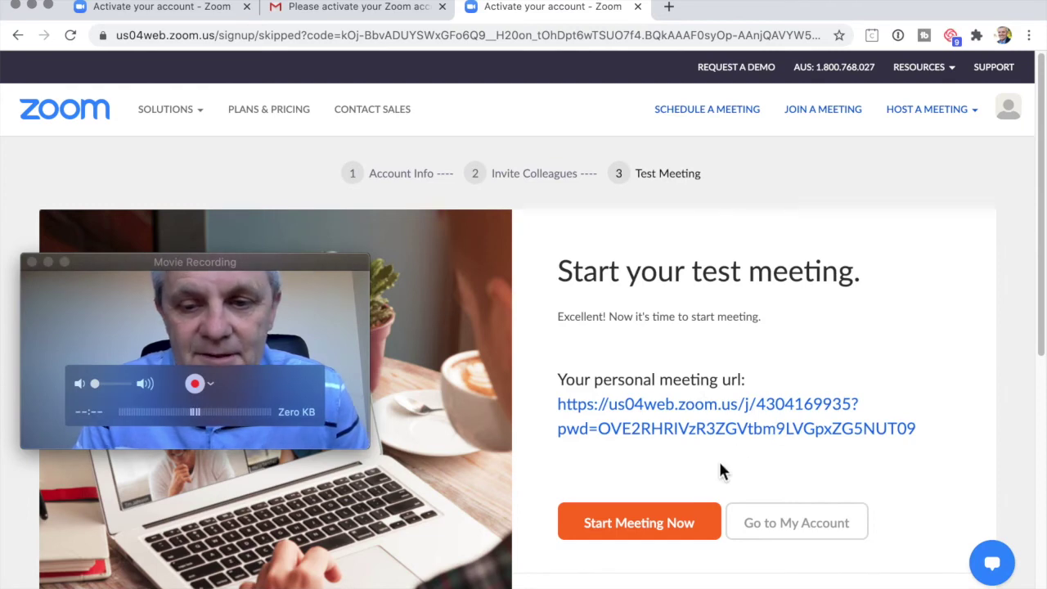
{"action": "scroll", "coordinate": [820, 450], "scroll_direction": "down", "scroll_amount": 3}
{"action": "scroll", "coordinate": [822, 448], "scroll_direction": "down", "scroll_amount": 2}
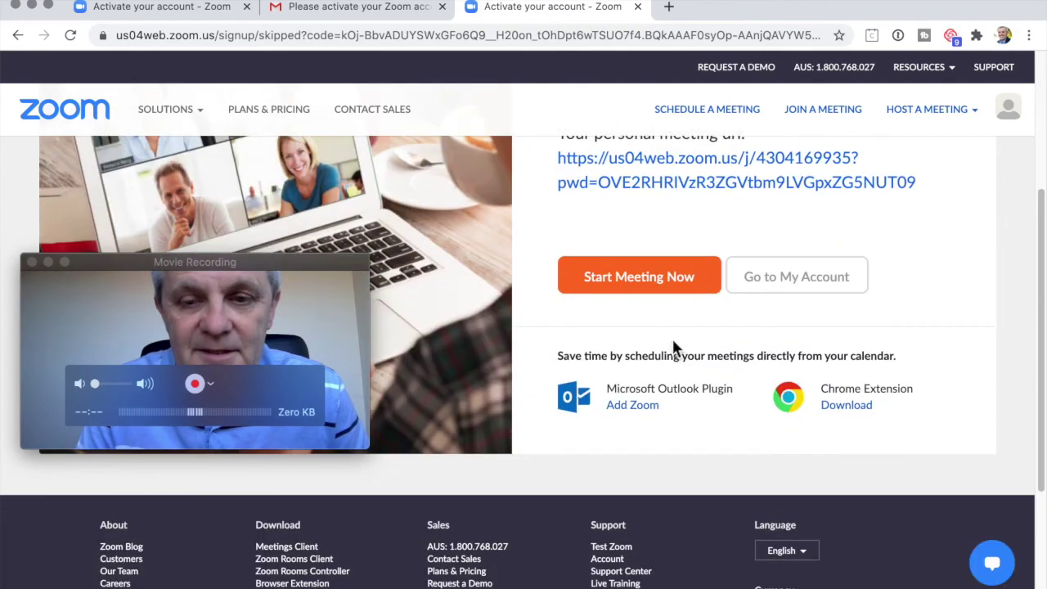